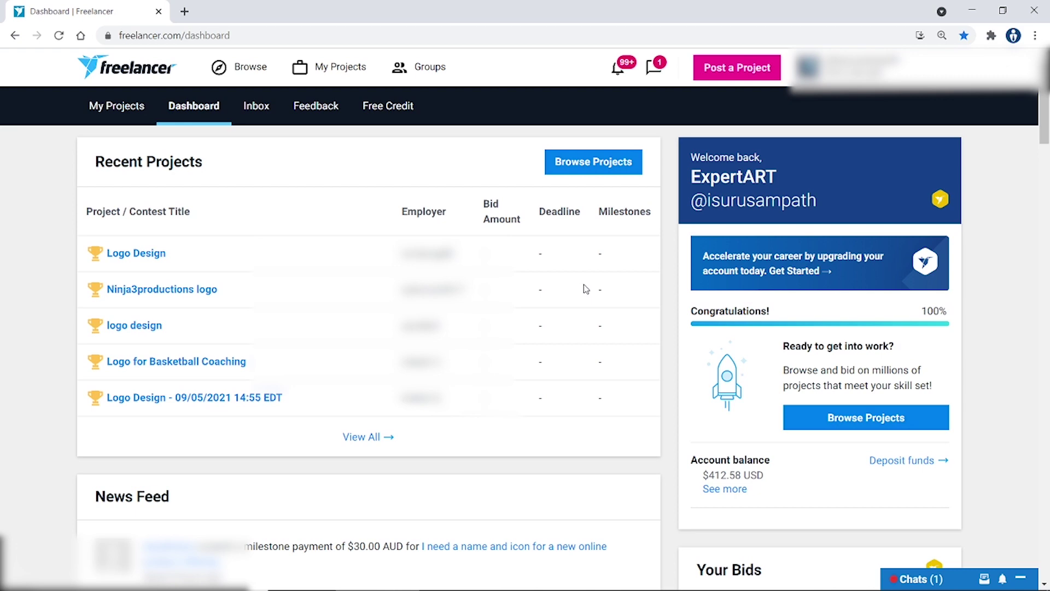
# Review the milestone payments in the dashboard news feed and open the awarded name-and-icon project.
pyautogui.moveTo(241, 67)
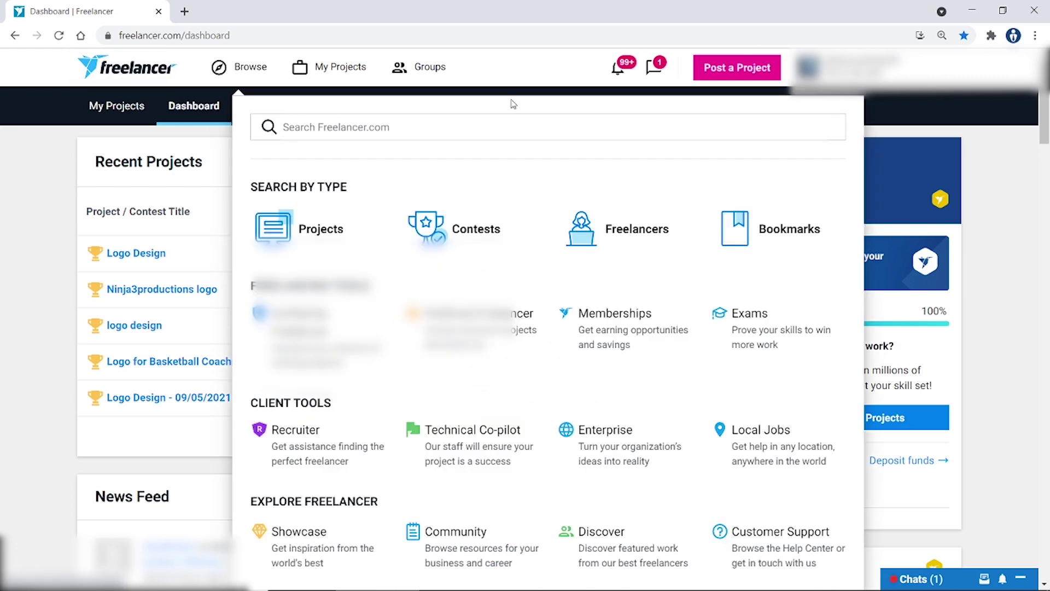
pyautogui.click(618, 67)
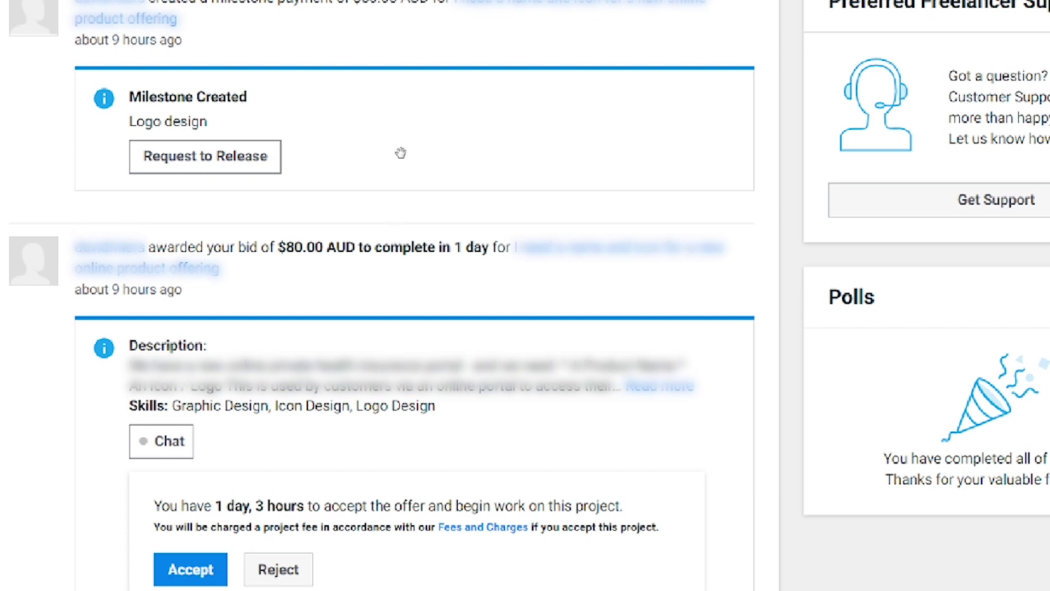
pyautogui.scroll(3, 399, 215)
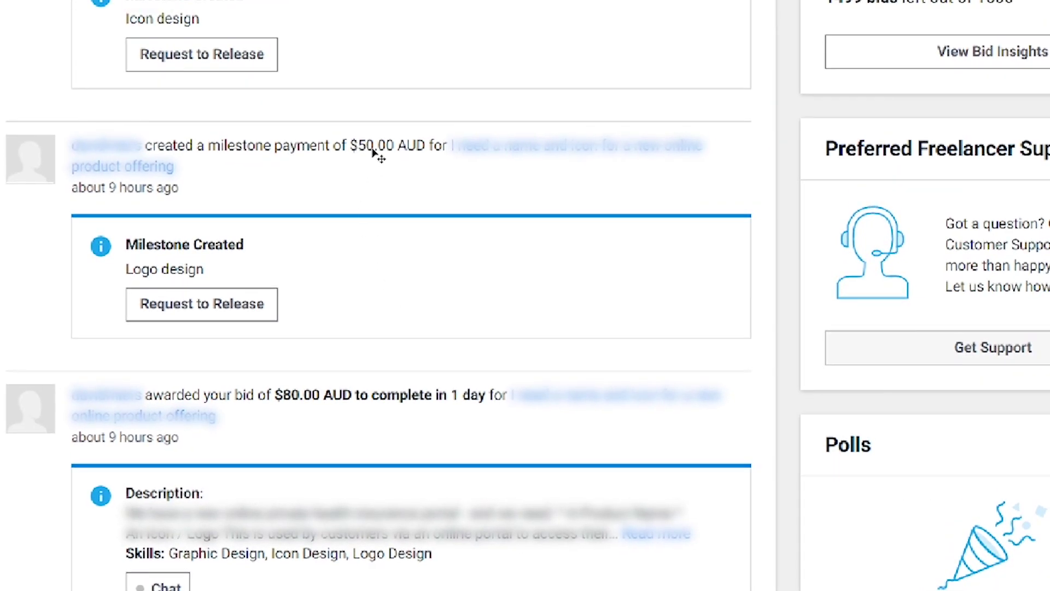
pyautogui.moveTo(408, 207); pyautogui.dragTo(405, 339)
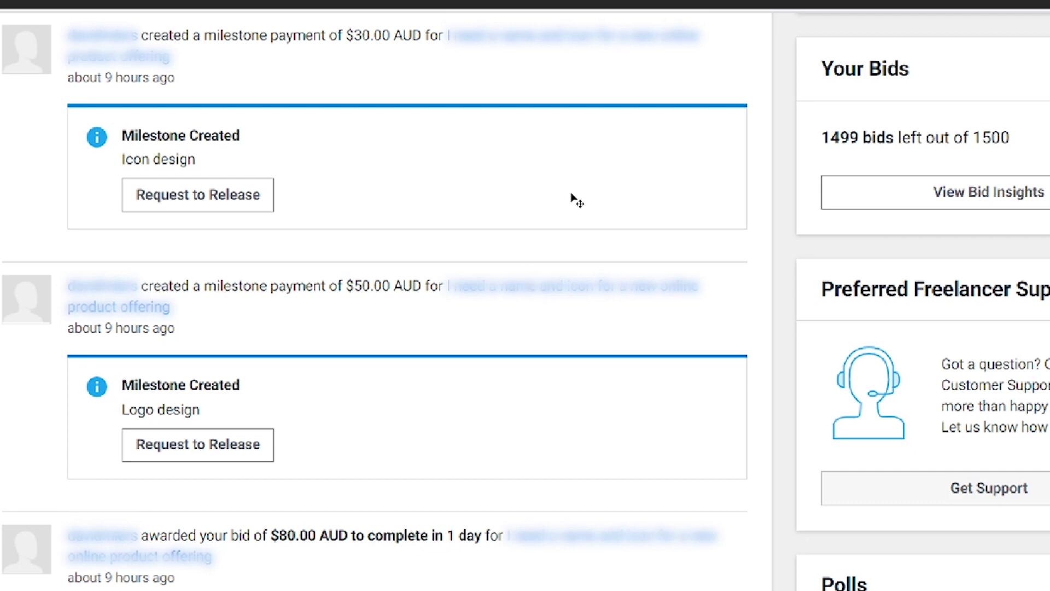
pyautogui.click(554, 288)
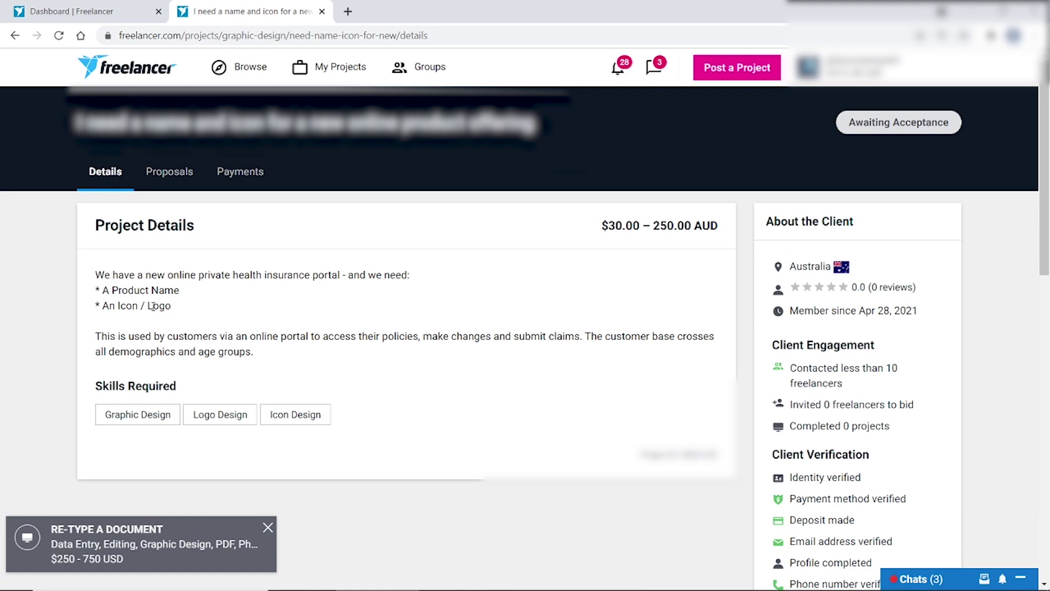
# View the proposals of the awarded project and examine the created milestones in its payments.
pyautogui.click(171, 174)
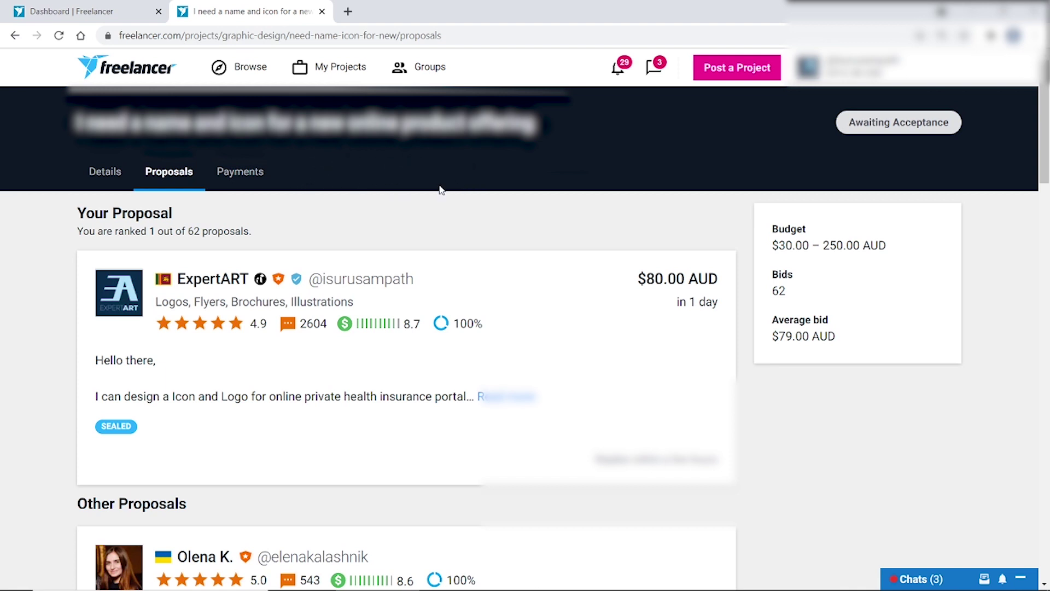
pyautogui.click(247, 178)
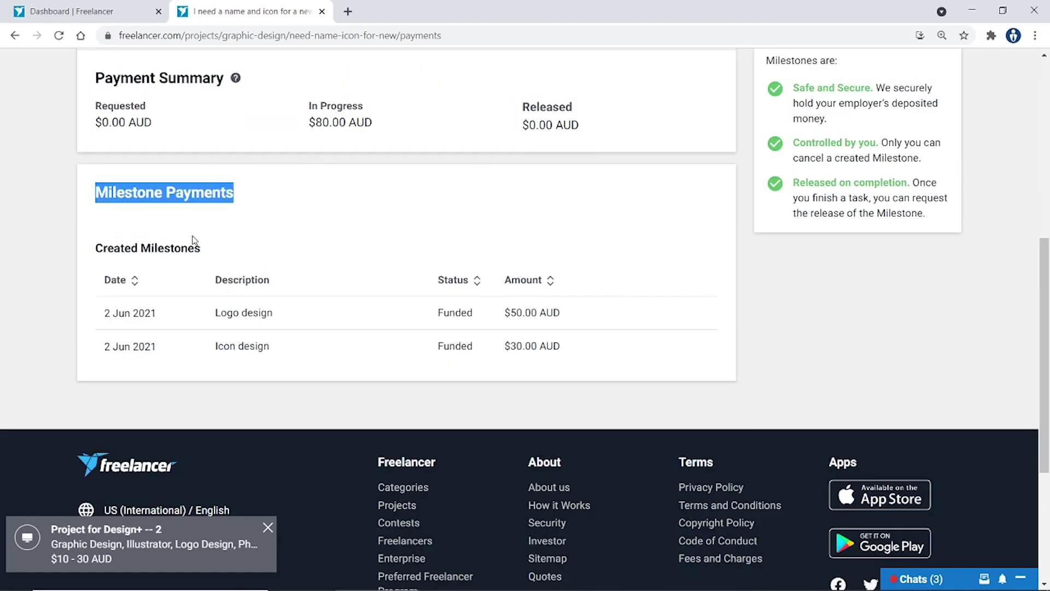
pyautogui.moveTo(96, 248); pyautogui.dragTo(218, 246)
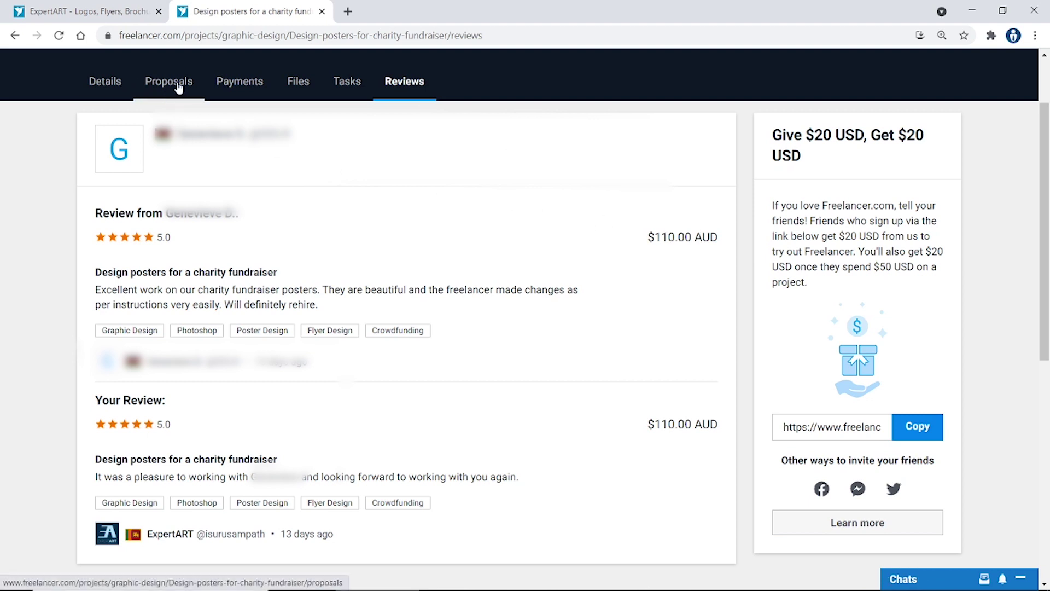
# Check the milestone status in the charity fundraiser posters project's payments, and return to its reviews.
pyautogui.click(259, 90)
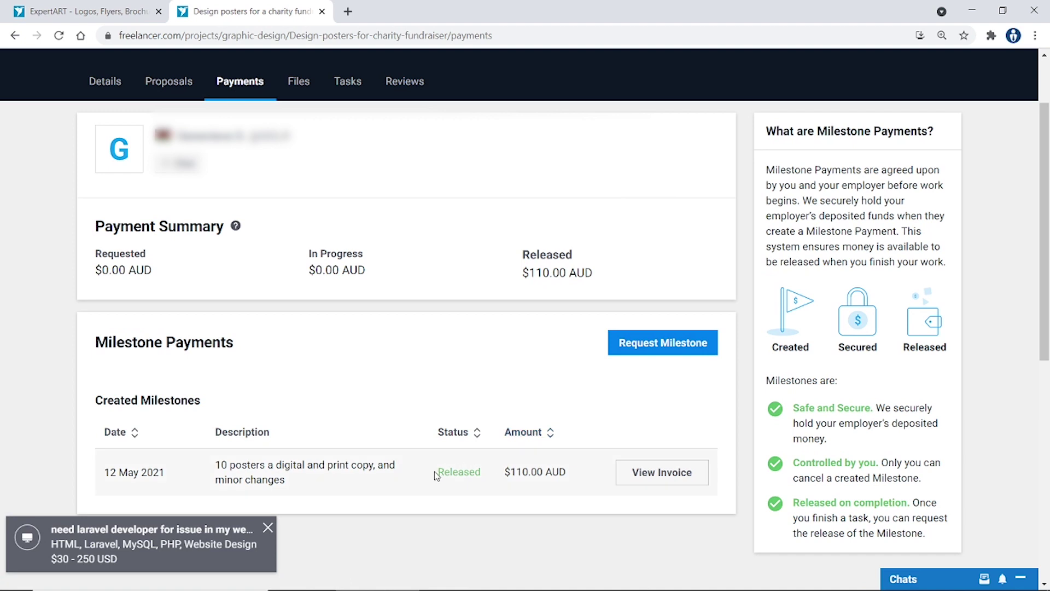
pyautogui.moveTo(435, 475); pyautogui.dragTo(487, 475)
pyautogui.click(418, 92)
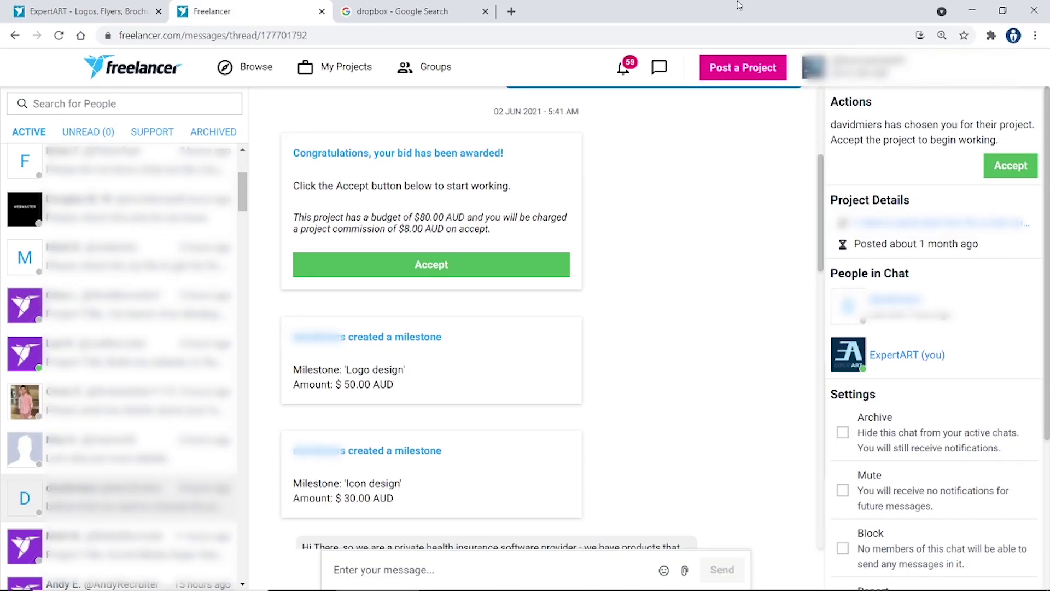
# Look at the recent messages on Freelancer, and check the Dropbox search results before returning to the message thread.
pyautogui.click(659, 67)
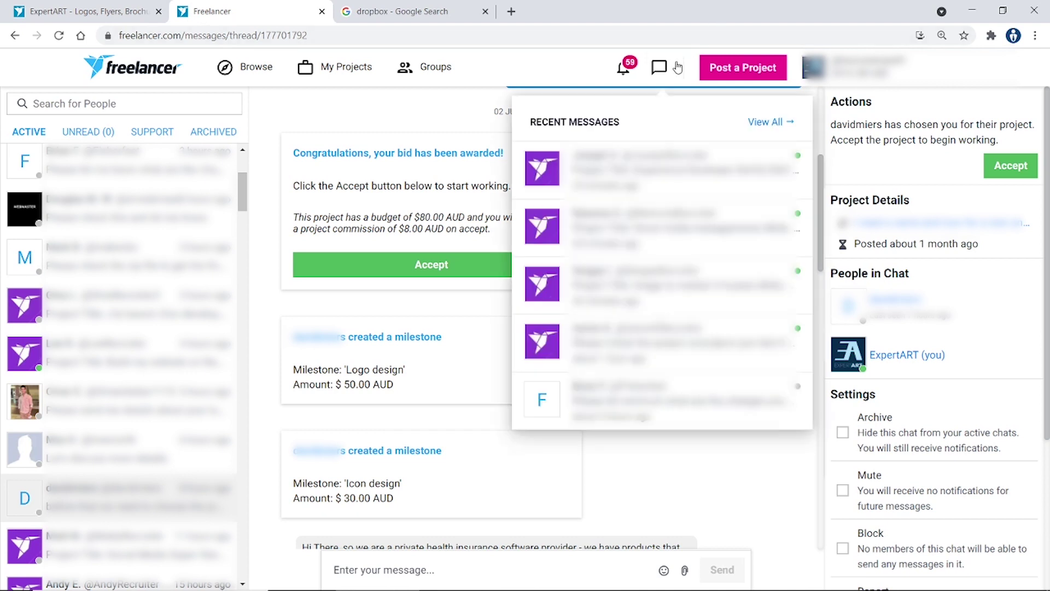
pyautogui.moveTo(660, 67)
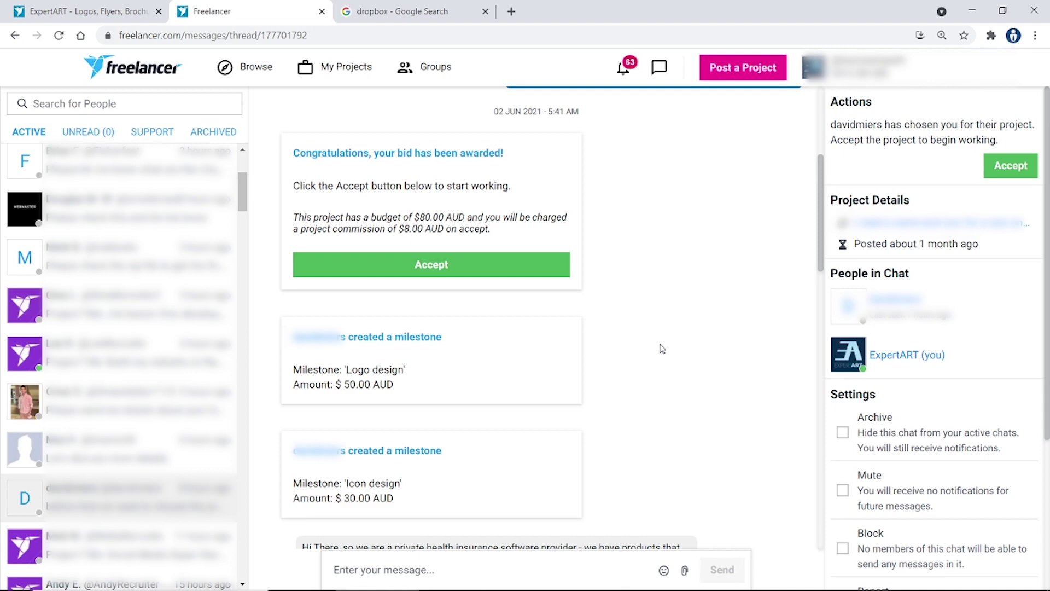
pyautogui.click(398, 10)
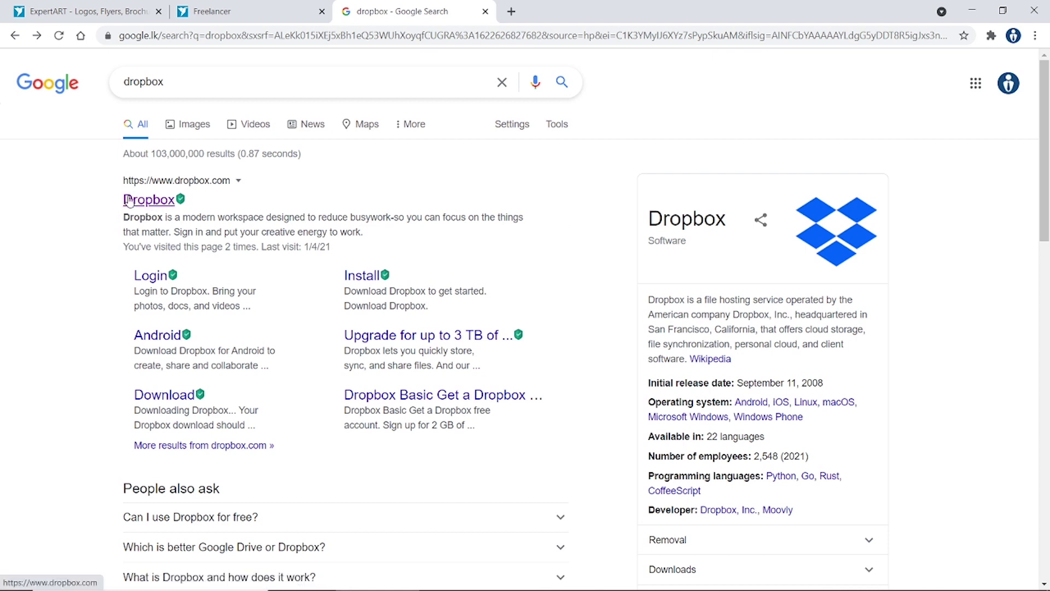
pyautogui.click(213, 11)
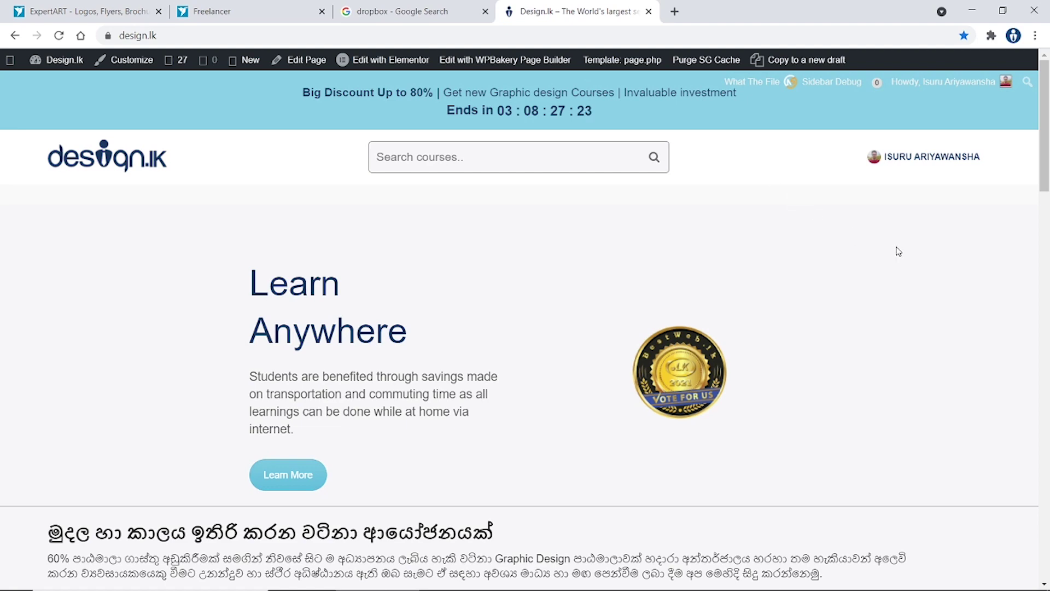
# Browse the special E-Money courses on design.lk and open the Adobe Photoshop Beginner To Advanced course.
pyautogui.scroll(-2, 900, 256)
pyautogui.scroll(-5, 899, 257)
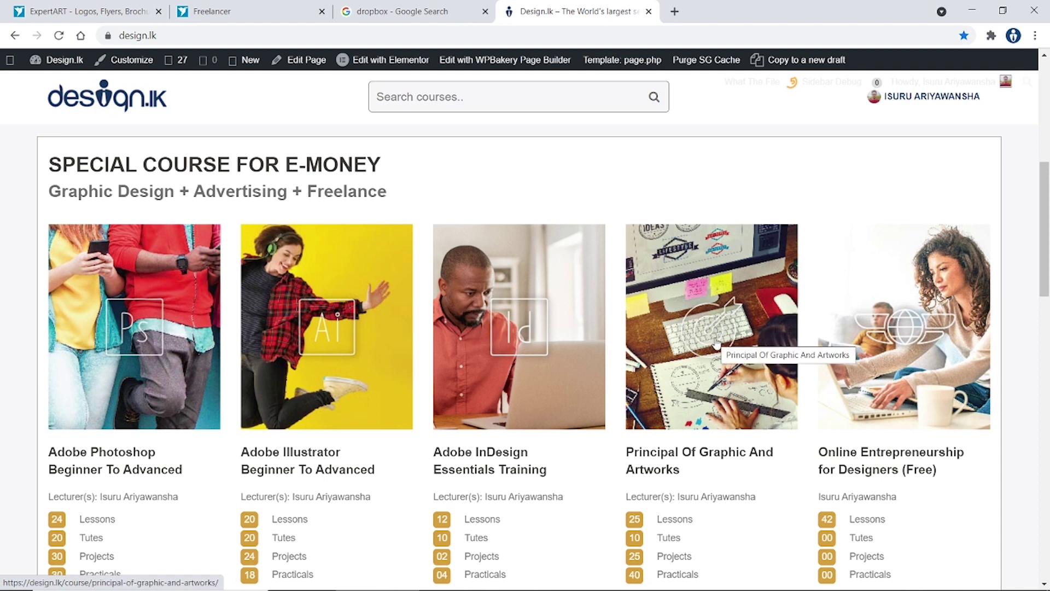
pyautogui.scroll(-1, 716, 345)
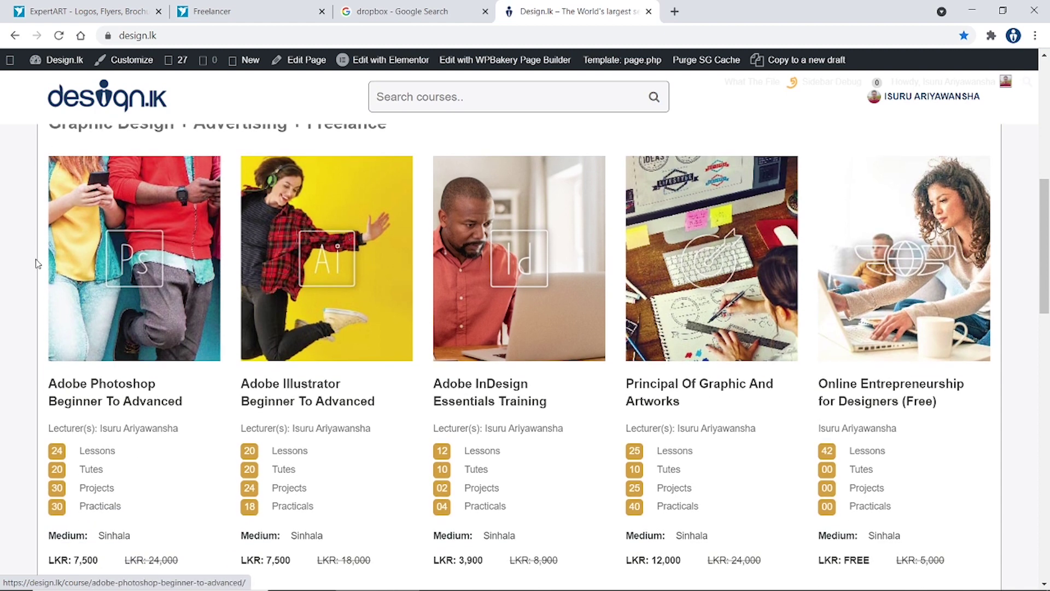
pyautogui.click(129, 257)
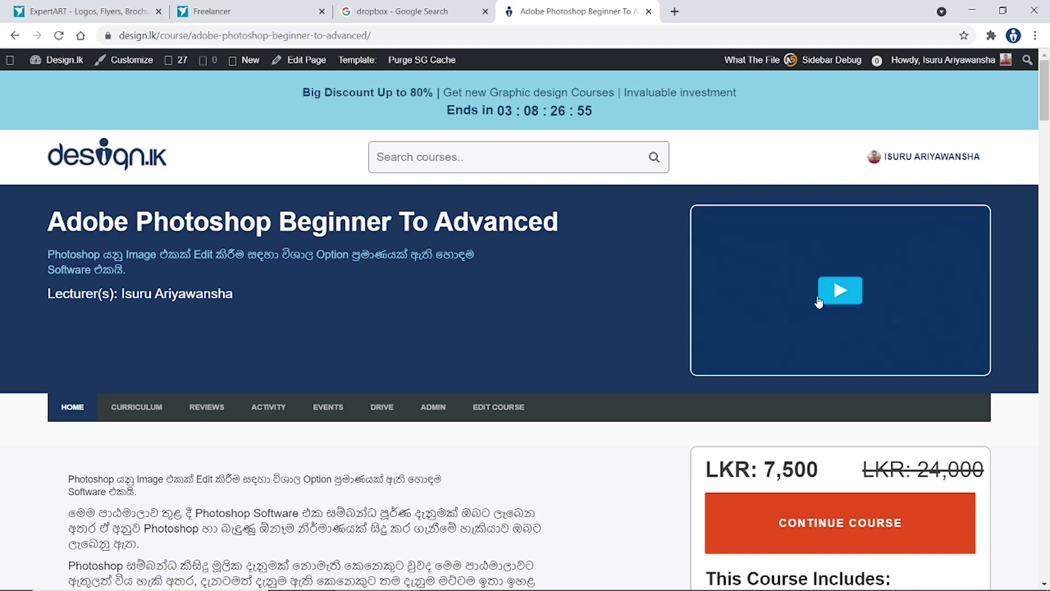
# Examine the Photoshop course's curriculum sections and course reviews.
pyautogui.scroll(-10, 432, 306)
pyautogui.scroll(-20, 432, 306)
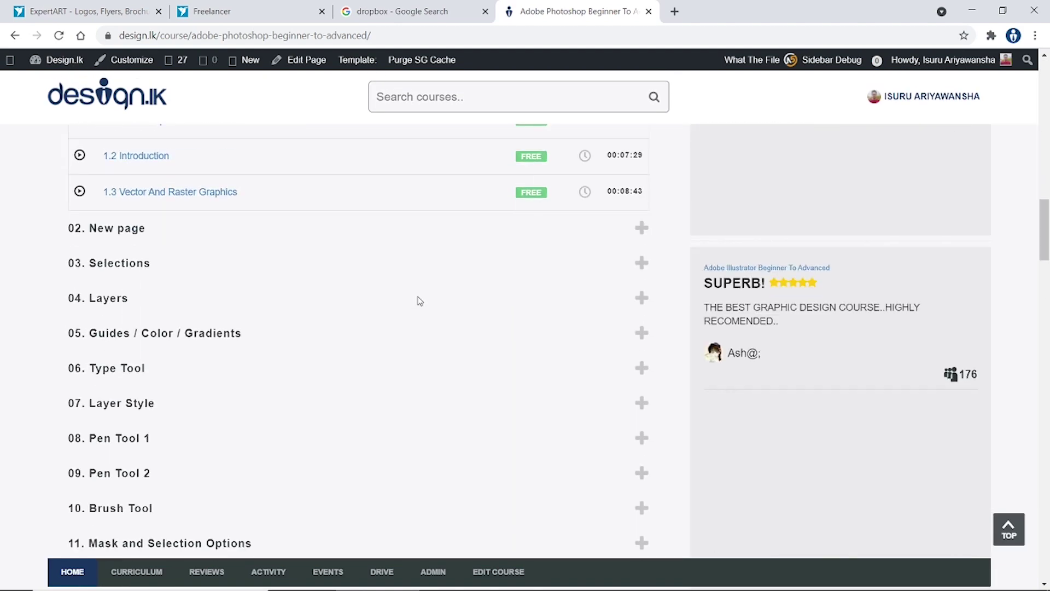
pyautogui.scroll(5, 392, 293)
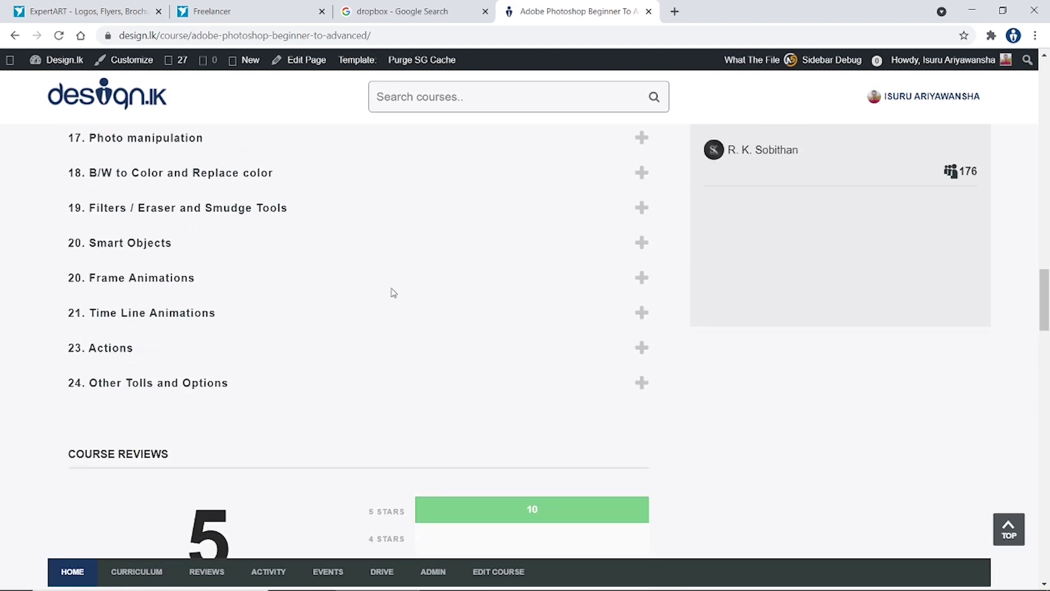
pyautogui.scroll(-7, 407, 344)
pyautogui.scroll(-4, 417, 354)
pyautogui.scroll(10, 410, 339)
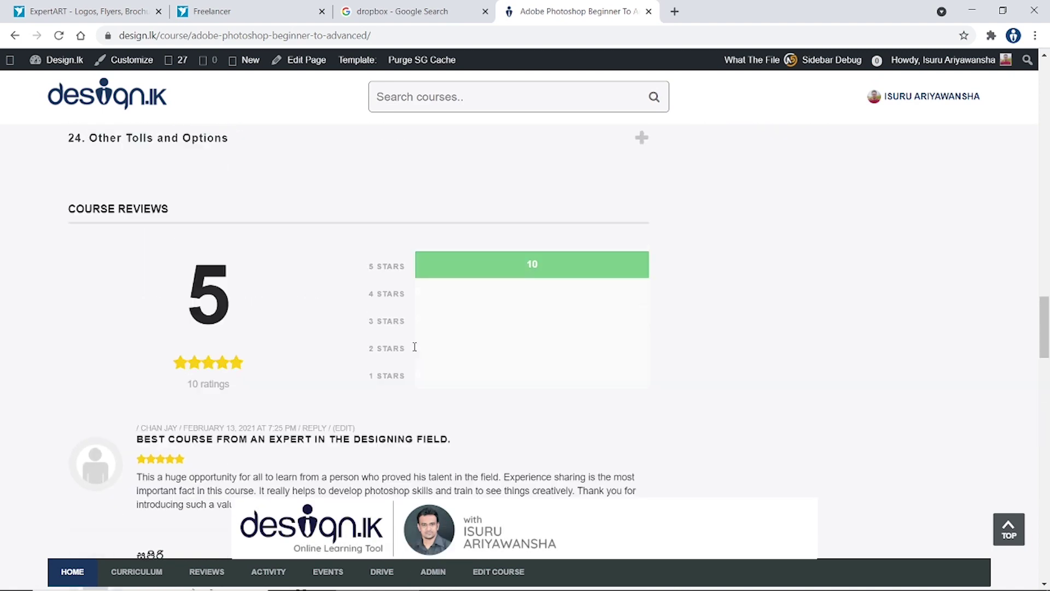
pyautogui.scroll(1, 392, 331)
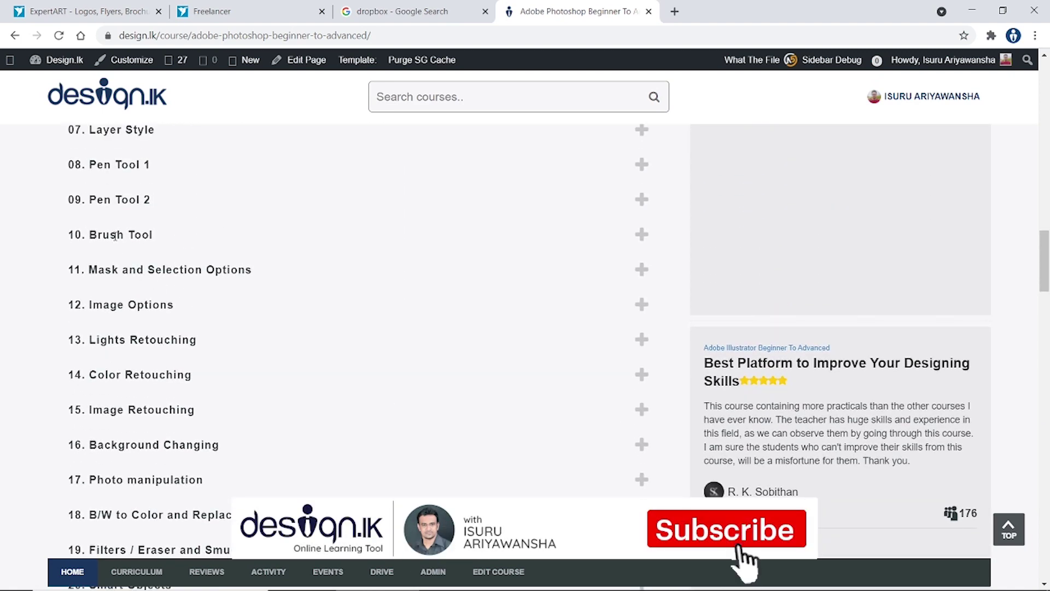
pyautogui.scroll(5, 173, 248)
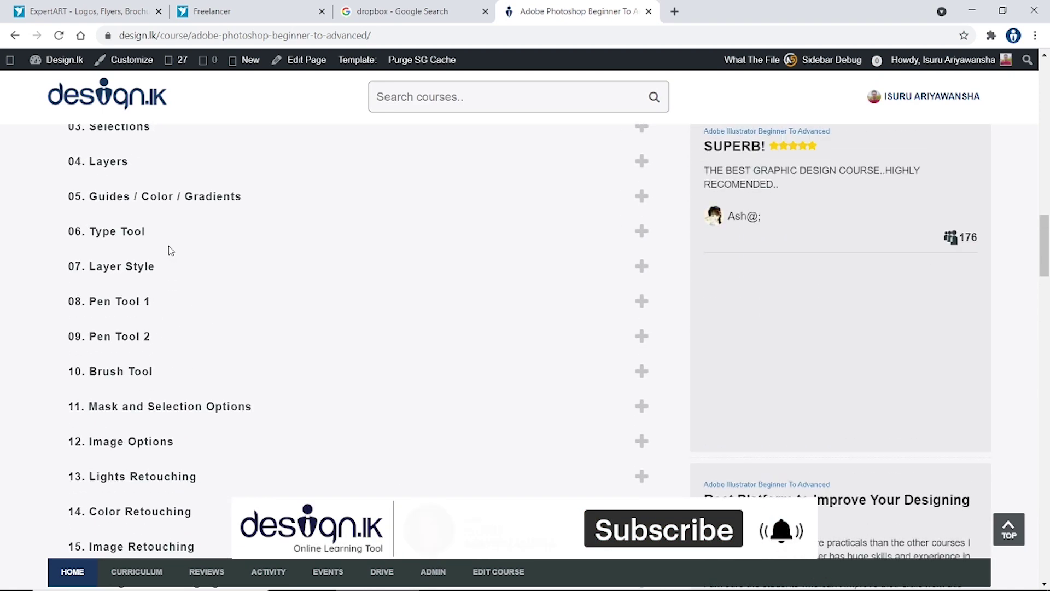
pyautogui.scroll(-7, 290, 372)
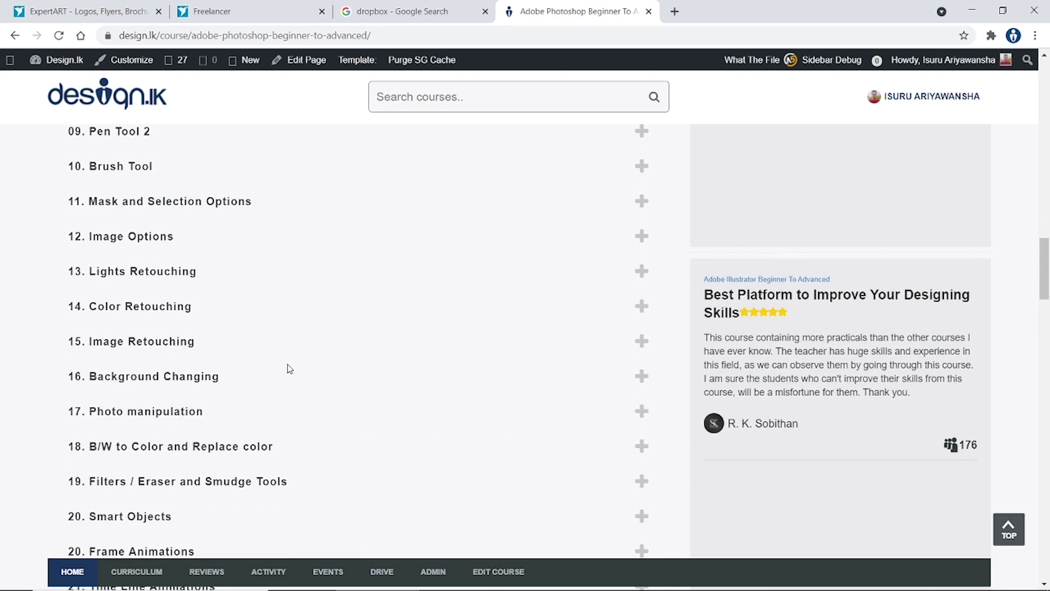
# Expand curriculum section 19, Filters / Eraser and Smudge Tools, review its lessons, and return to the start of the course page.
pyautogui.click(207, 413)
pyautogui.scroll(-9, 296, 385)
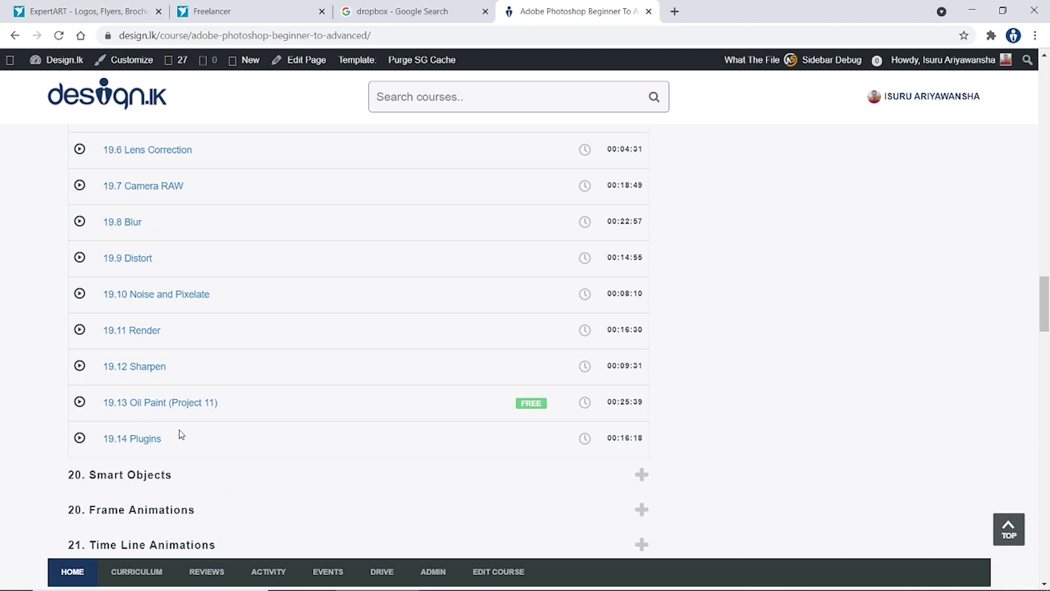
pyautogui.scroll(2, 316, 370)
pyautogui.scroll(5, 316, 373)
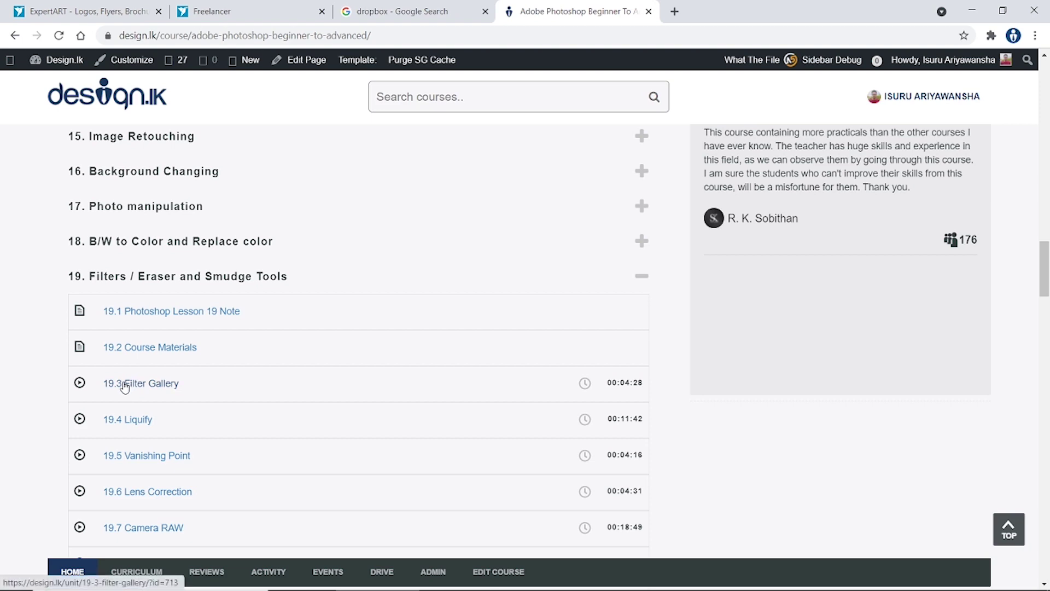
pyautogui.scroll(6, 402, 285)
pyautogui.scroll(20, 401, 286)
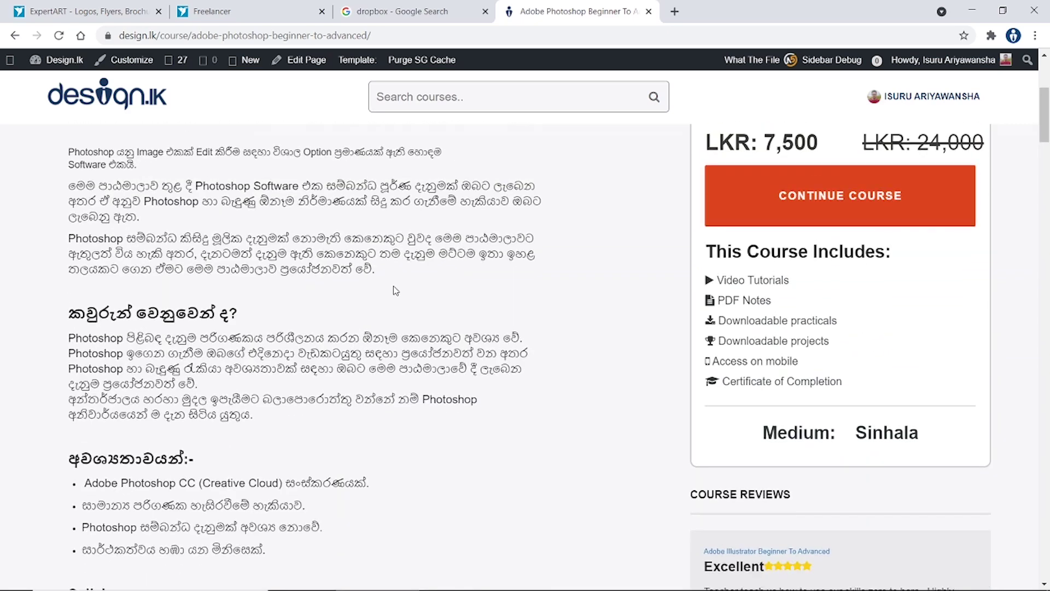
pyautogui.scroll(5, 396, 290)
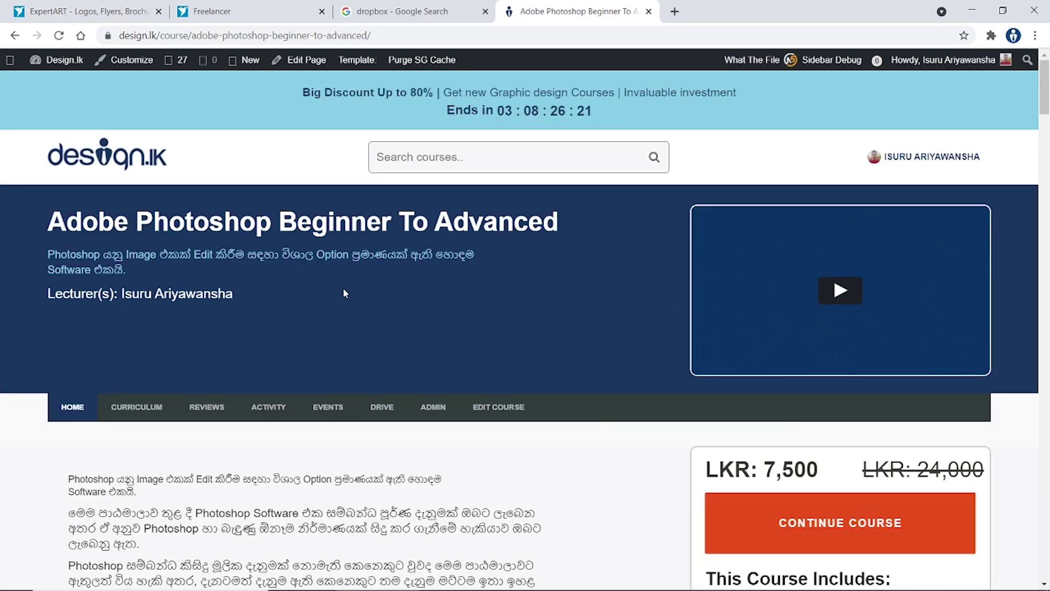